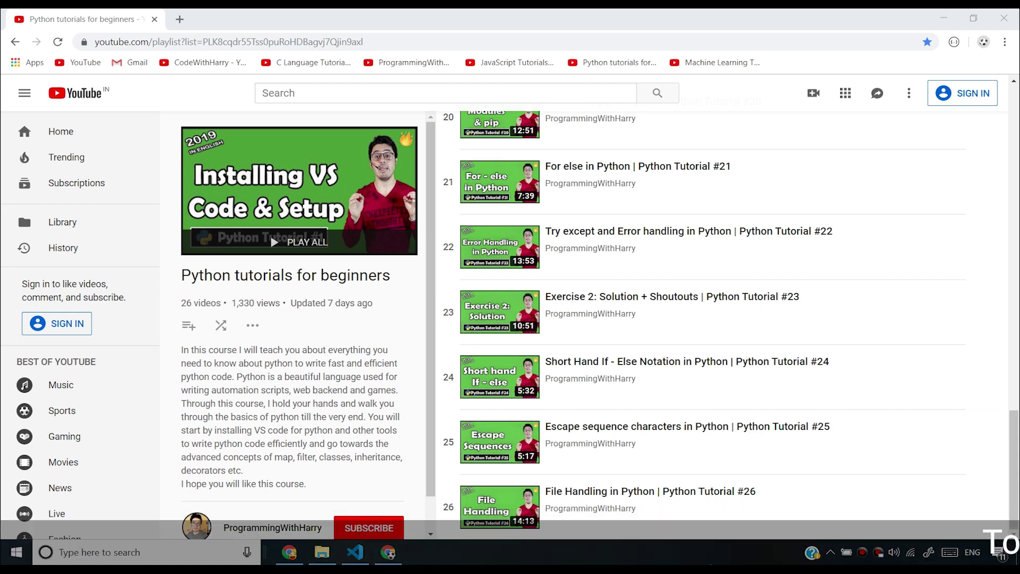
Create Tutorial 28.py in the PWH Python Course project and hide the sidebar
click(355, 551)
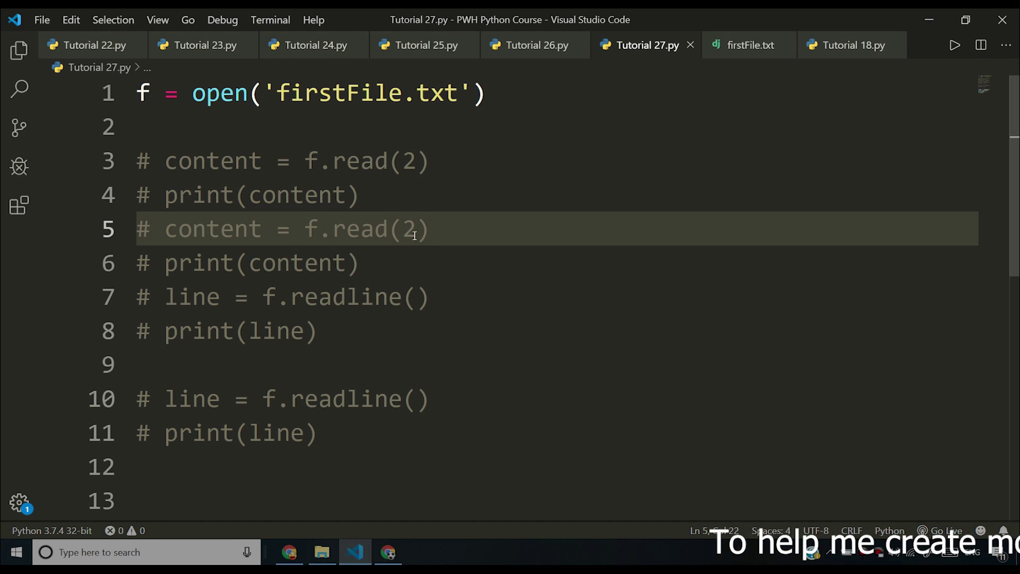
click(19, 50)
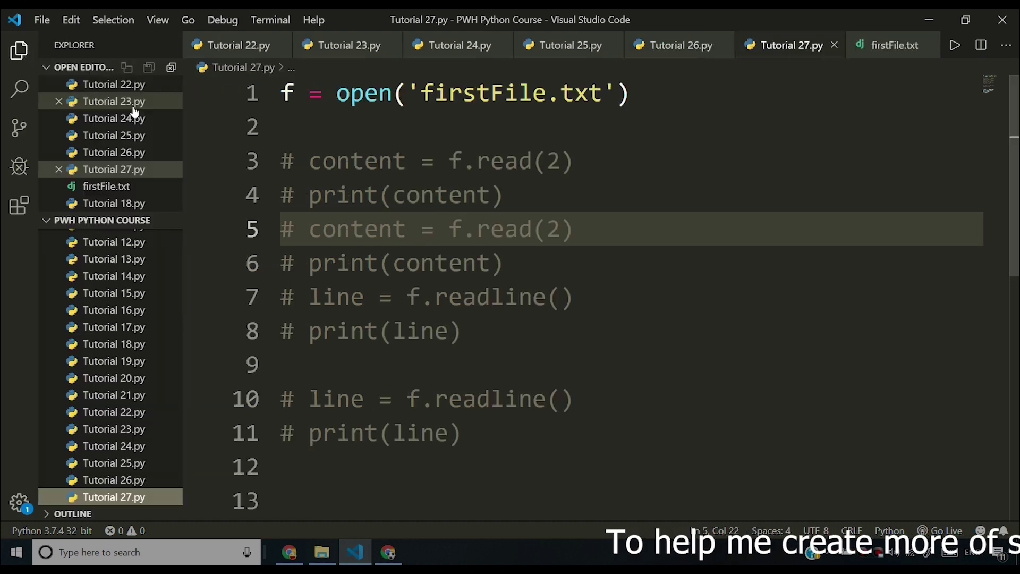
click(105, 221)
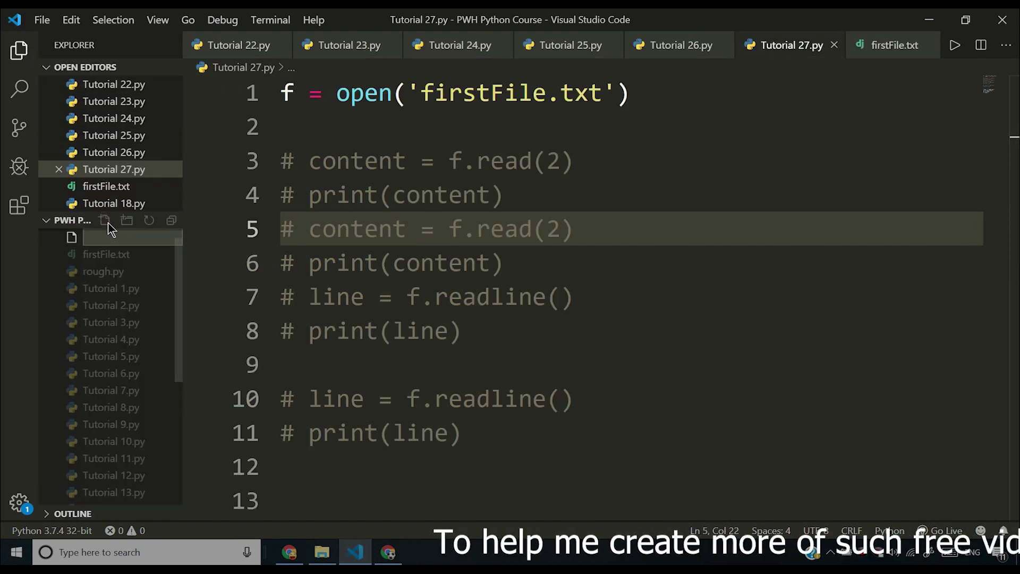
text(Tutorial 28.py)
key(Return)
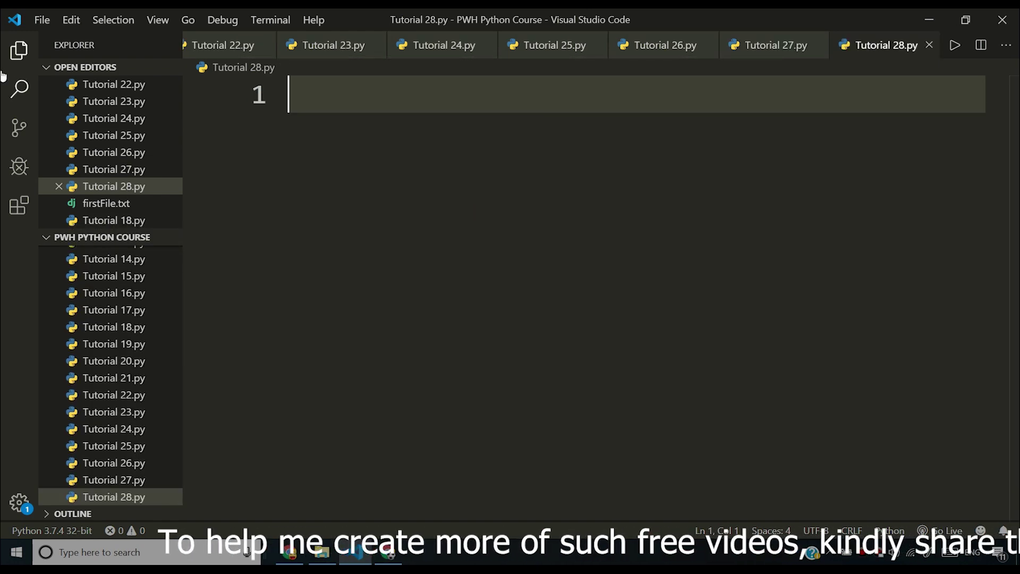
key(ctrl+b)
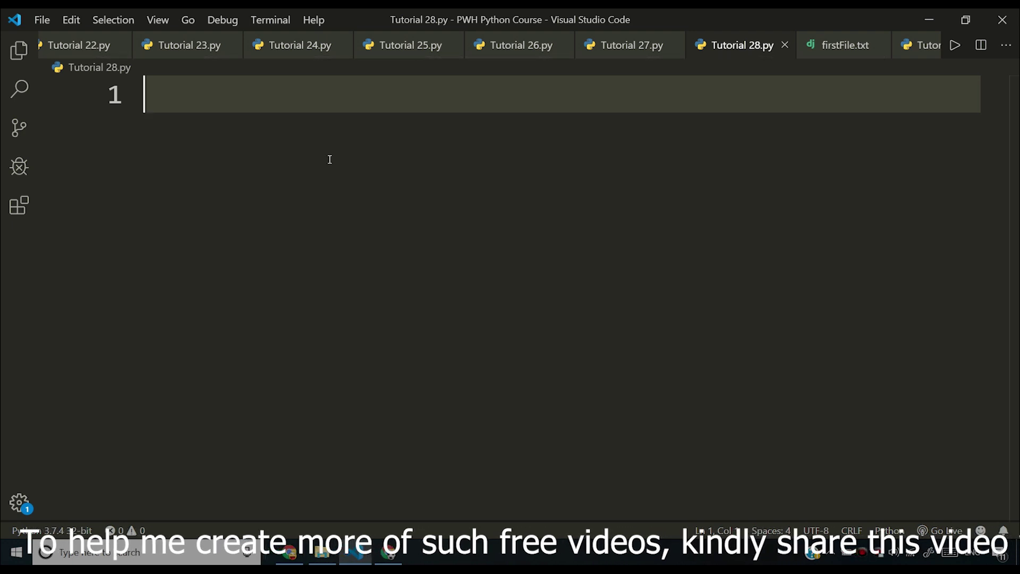
ctrl+scroll(330, 159, up, 1)
ctrl+scroll(327, 160, up, 1)
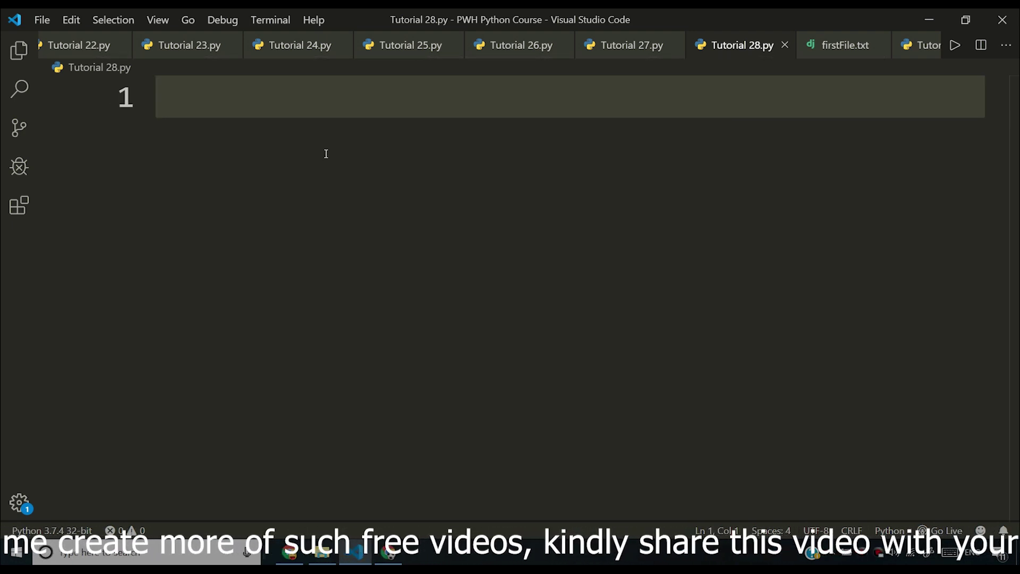
text(Exercise )
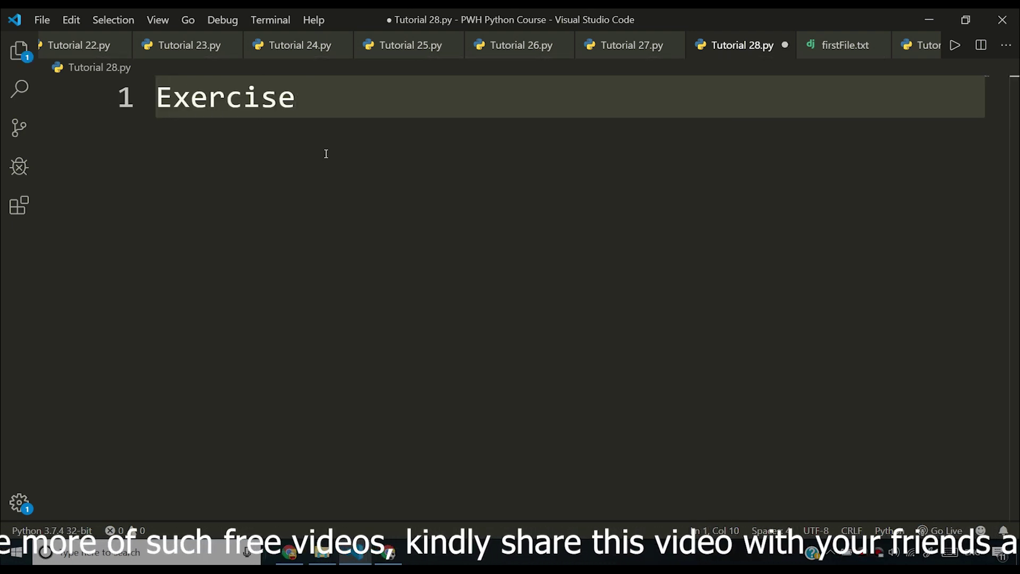
text(3:)
Write the comment '# Exercise 3: Guess the number' on line 1, followed by blank lines
key(ctrl+slash)
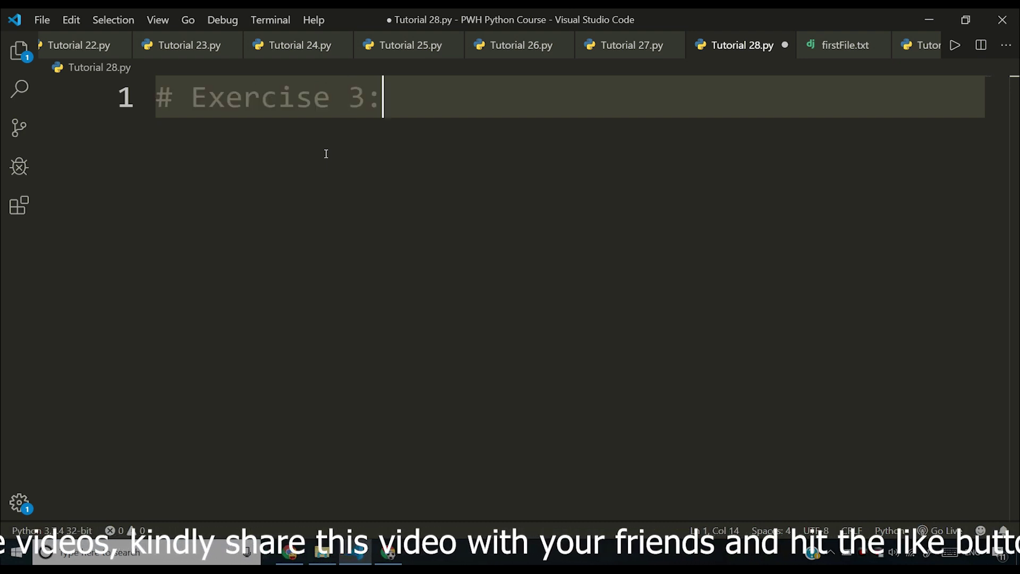
text( Guess the )
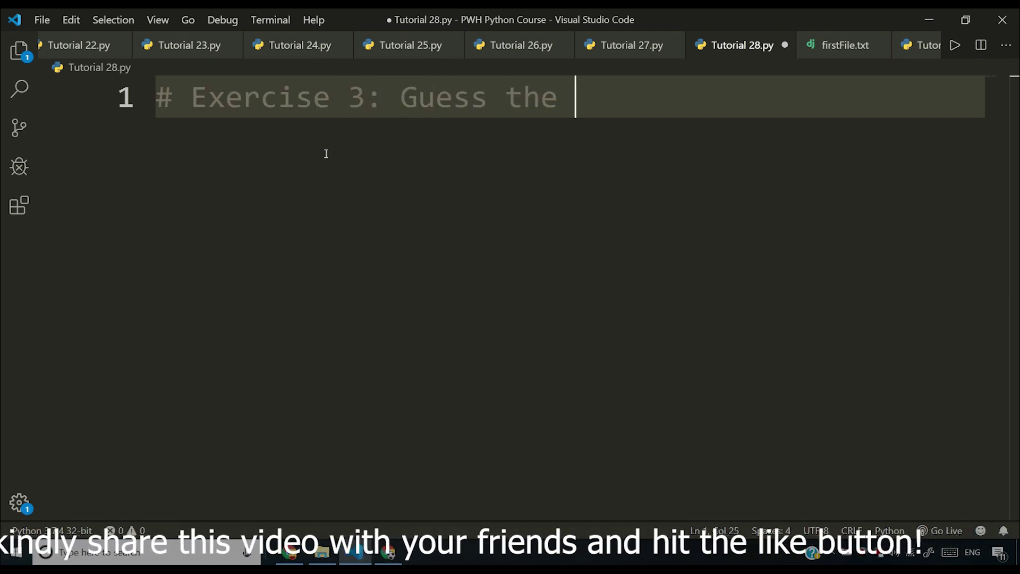
text(number)
key(Return)
key(Return)
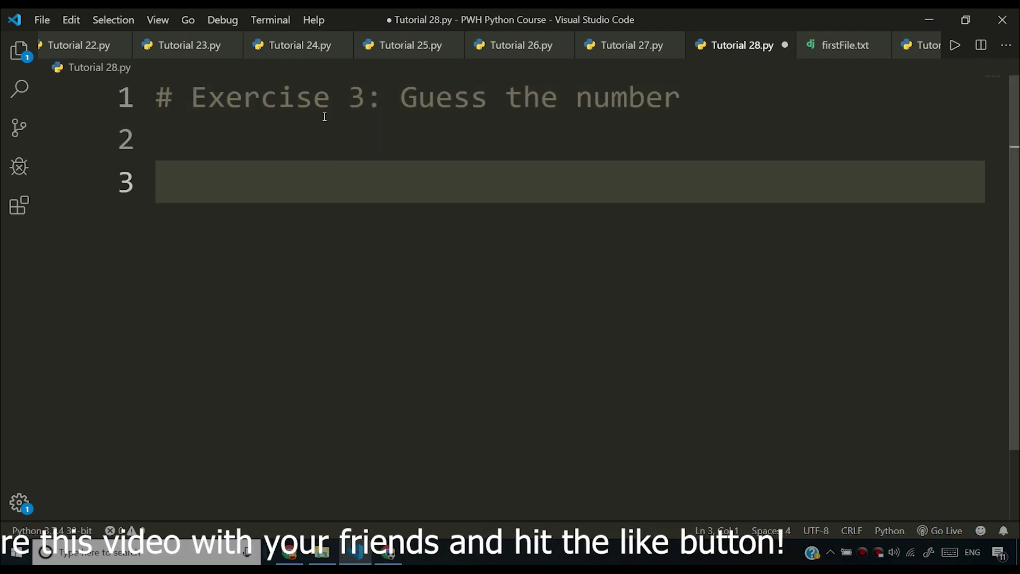
ctrl+scroll(326, 127, up, 2)
click(316, 162)
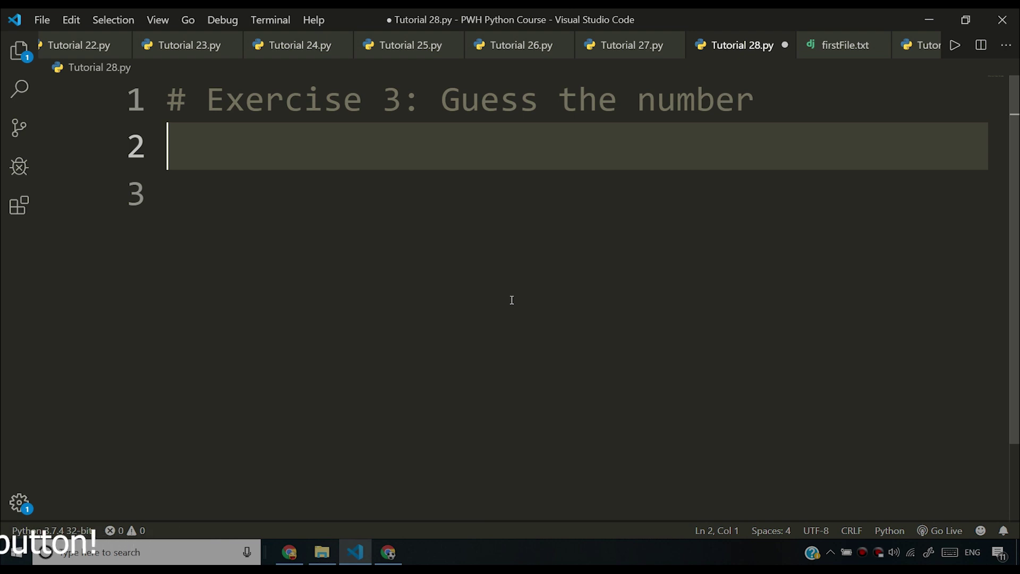
key(Down)
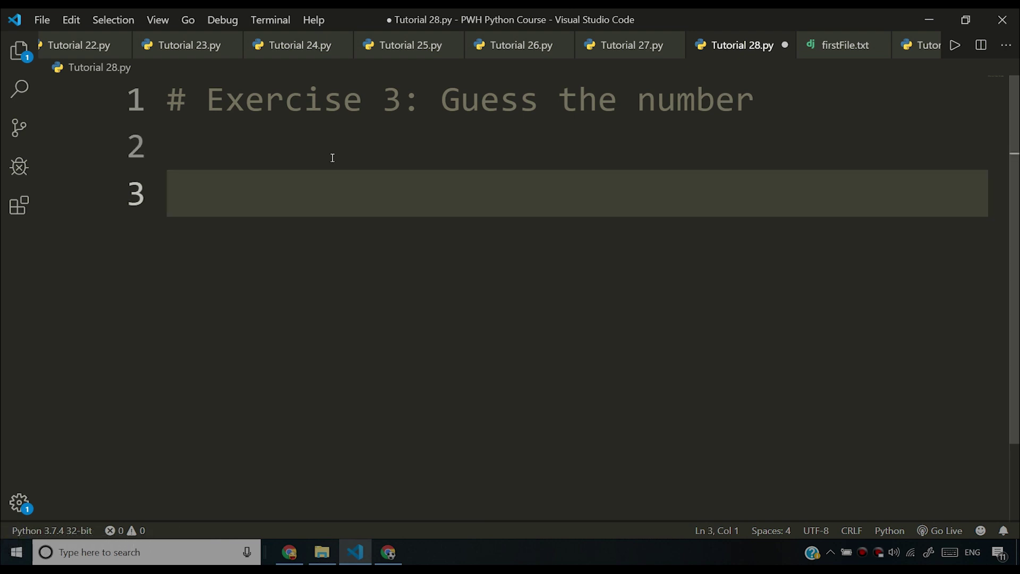
click(267, 141)
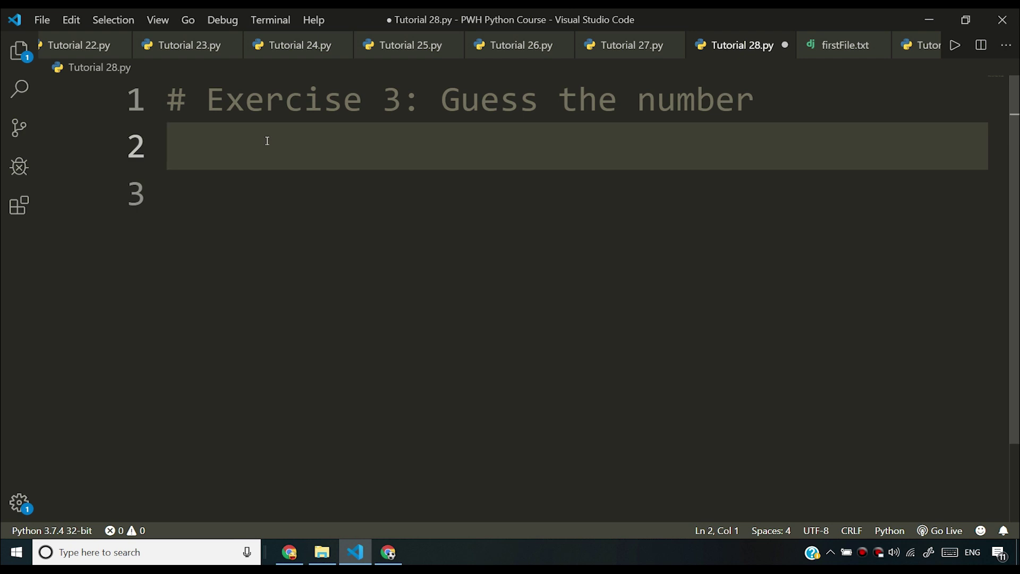
text(actual num)
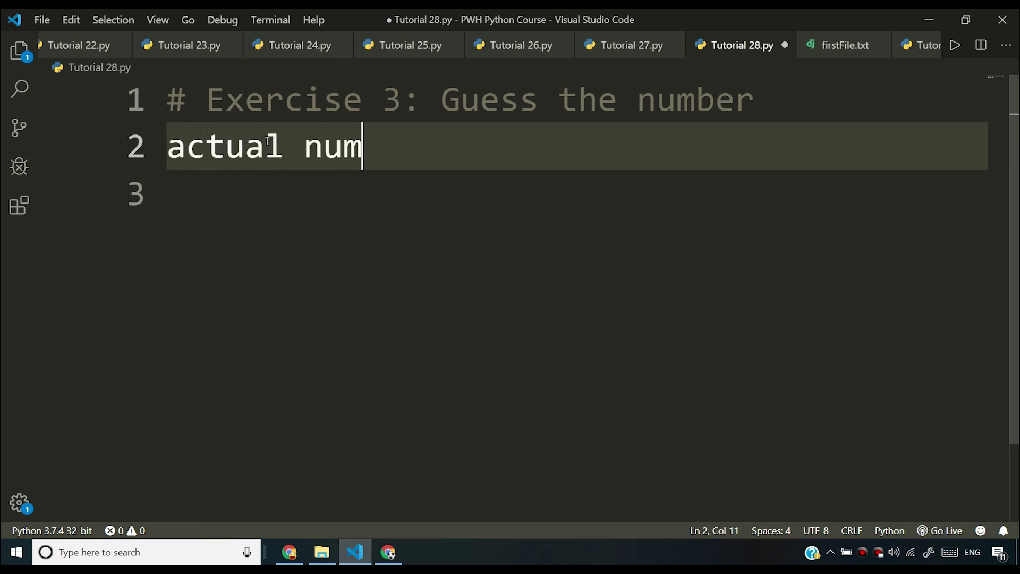
text(ber = 45)
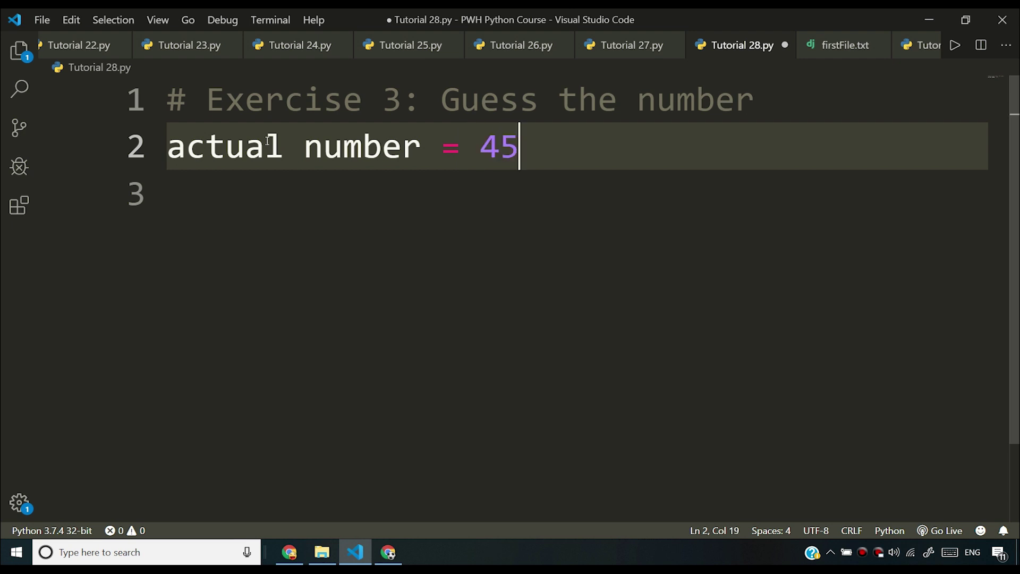
Type the example lines 'actual number = 45' and 'guess = 5'
key(Return)
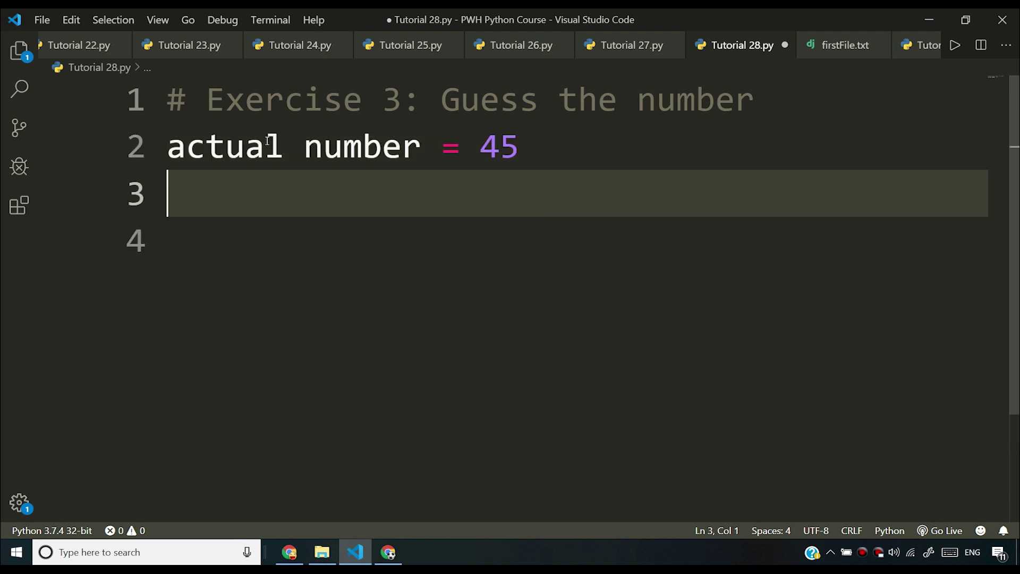
text(guess)
click(499, 146)
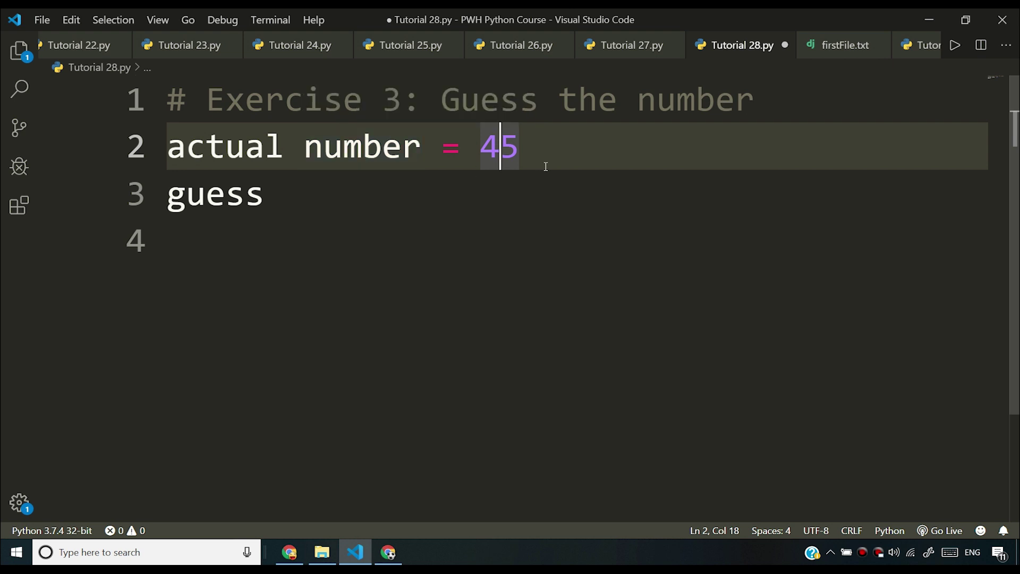
click(407, 201)
text(= 5)
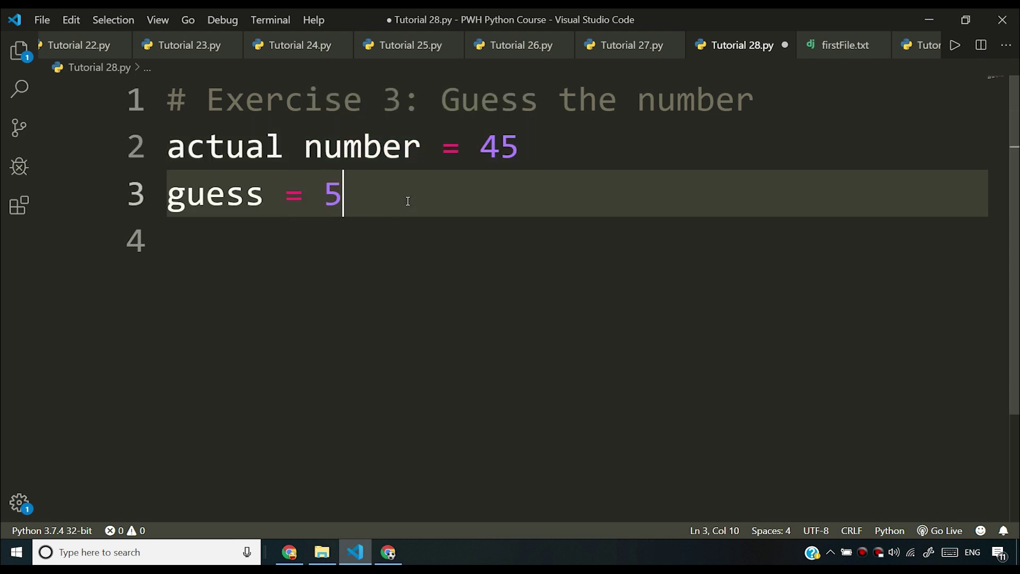
key(Return)
text(computer)
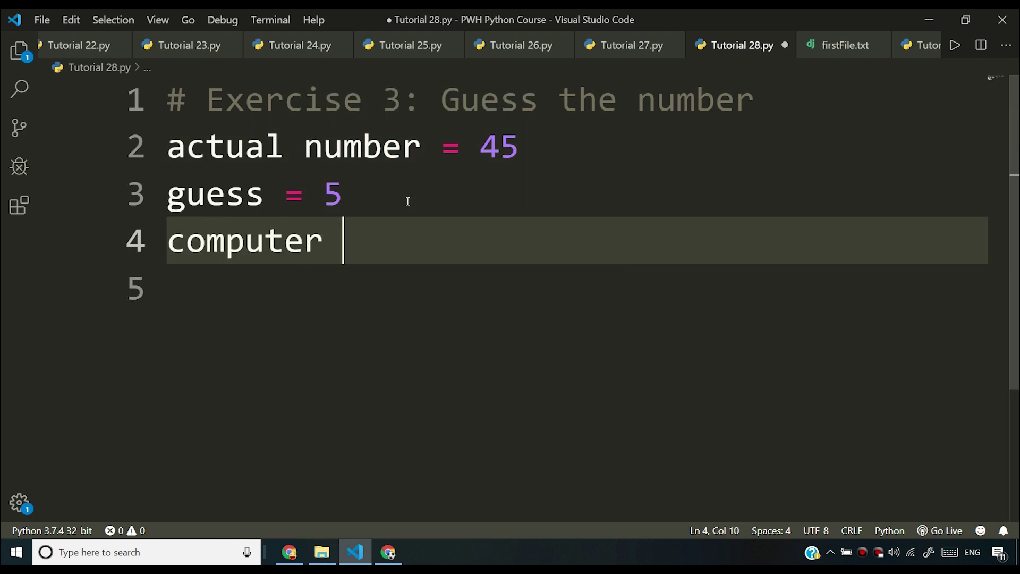
Add 'computer: your guess was too low' and '50', then select the example lines
key(BackSpace)
key(BackSpace)
text(: yo)
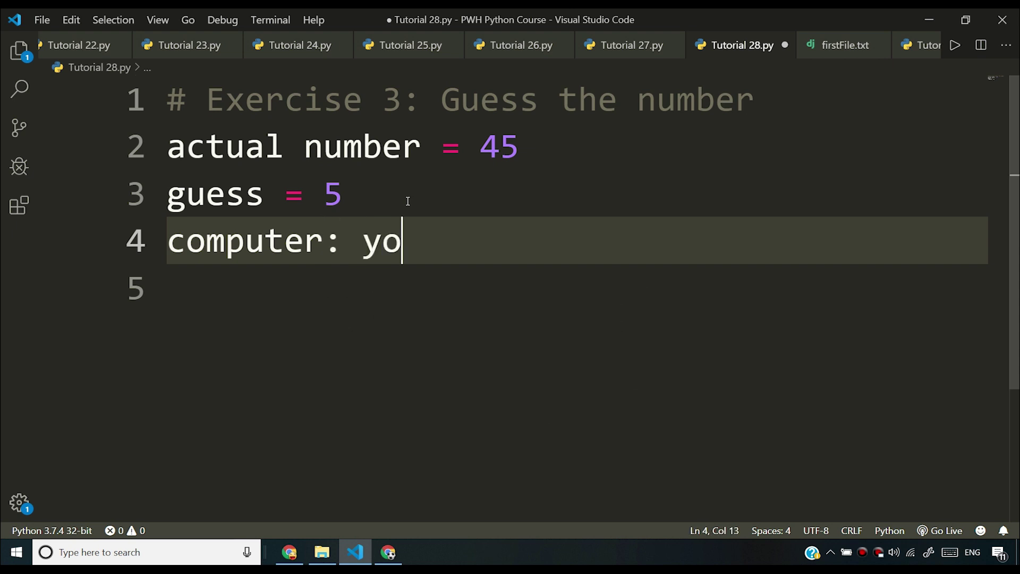
text(ur gue)
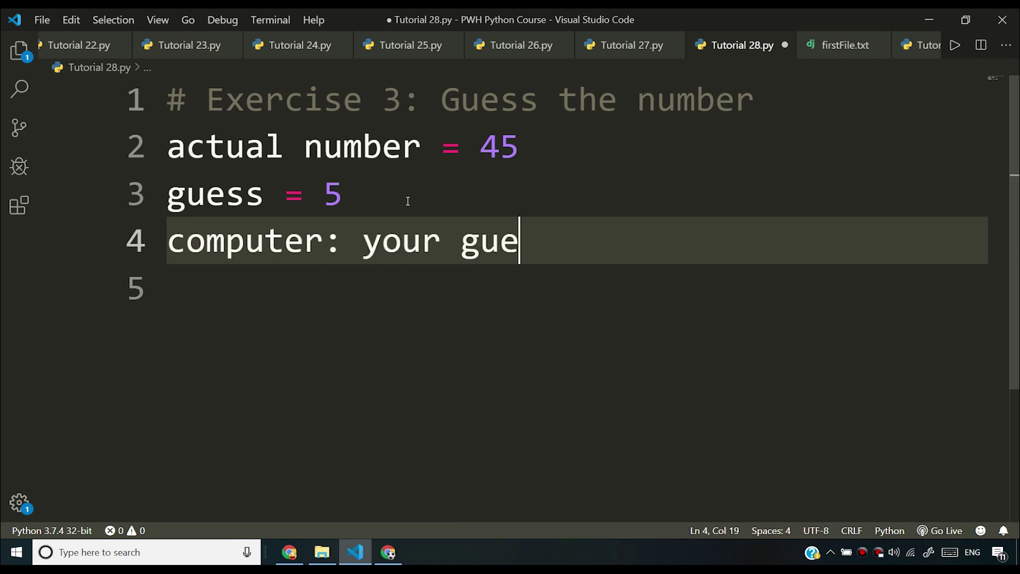
text(ss was too low)
key(Return)
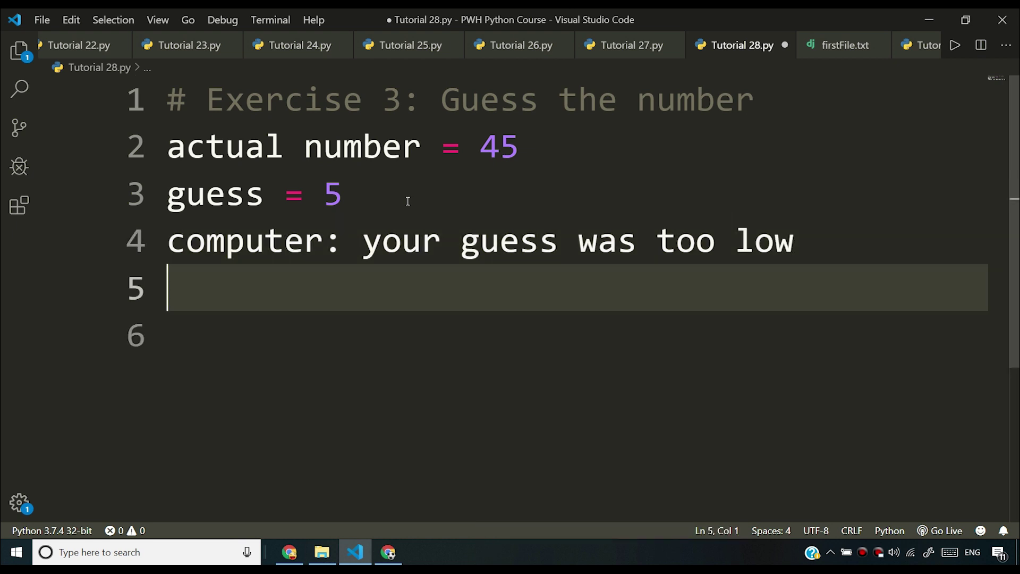
text(50)
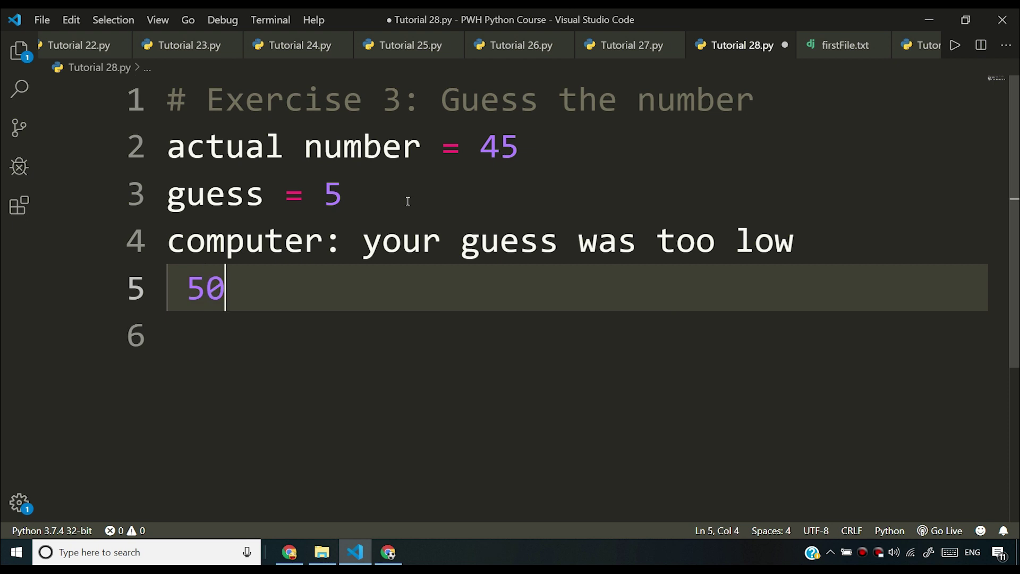
key(Left)
key(Left)
key(BackSpace)
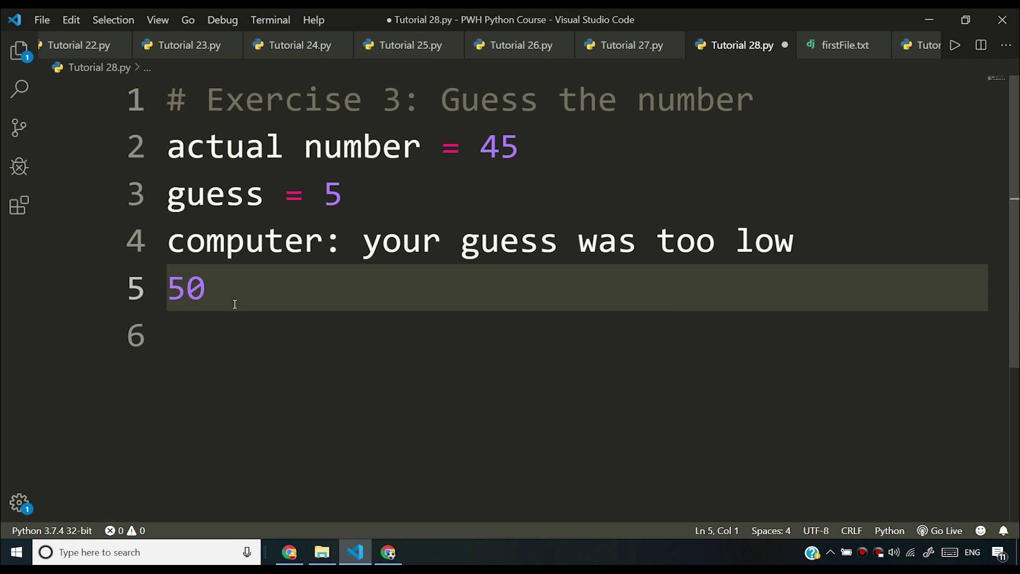
drag(234, 301, 226, 241)
Comment out example lines 2–5, save, and delete the 50 from line 5
shift+click(157, 146)
key(ctrl+slash)
key(ctrl+s)
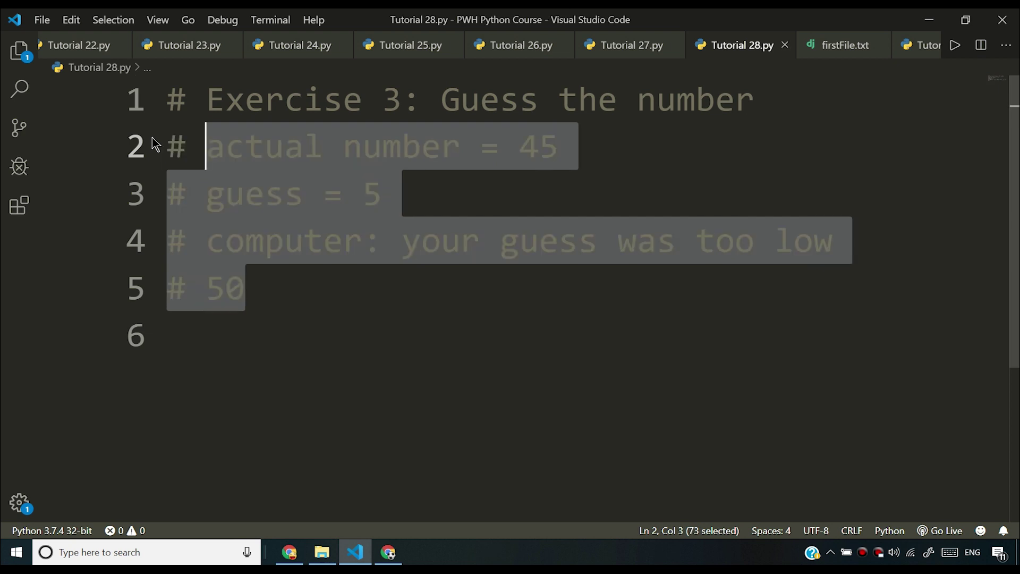
click(327, 309)
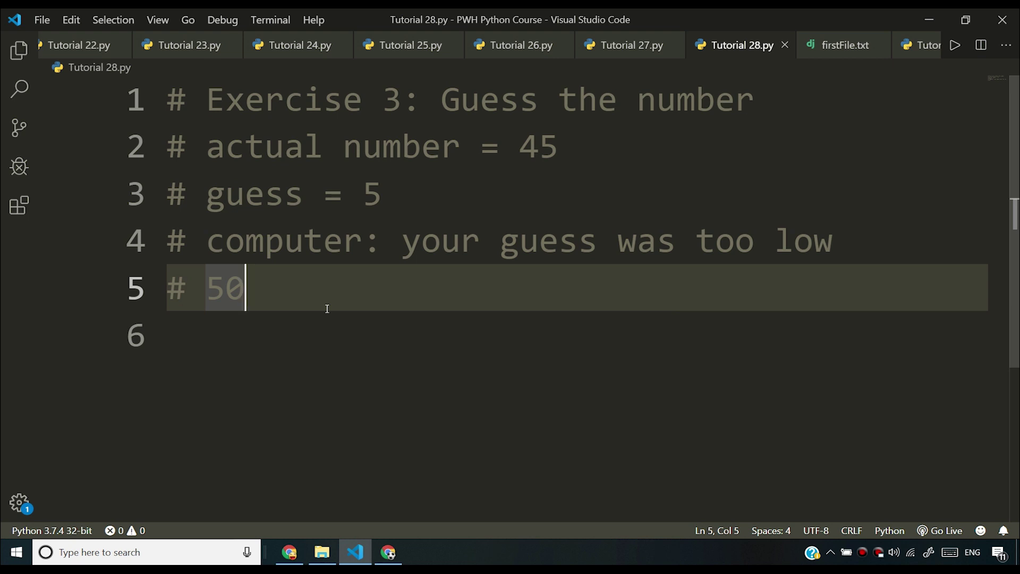
key(BackSpace)
key(BackSpace)
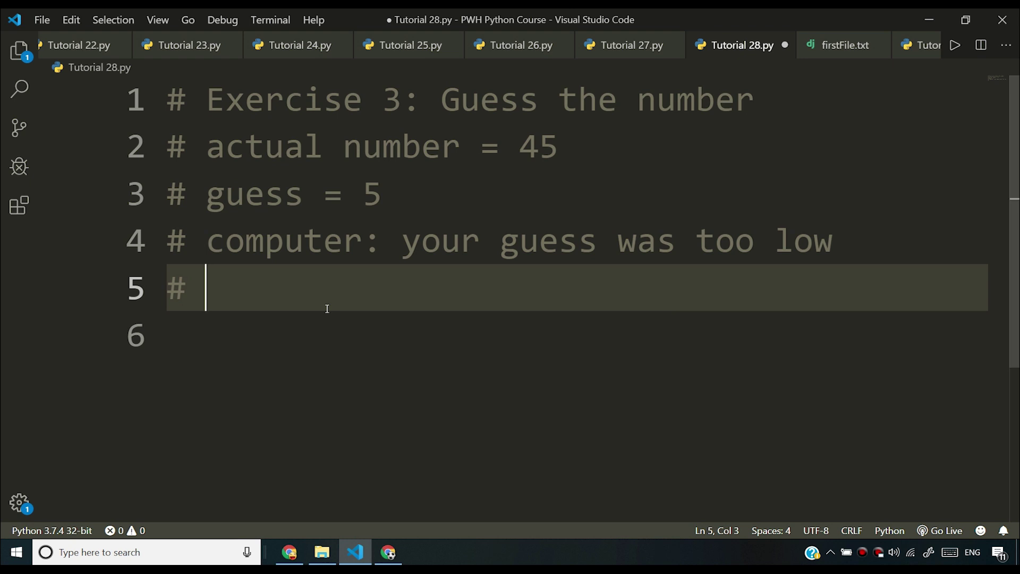
text(Yo h)
Type the opening sentences about storing a number in a variable, fixing typos
key(BackSpace)
key(BackSpace)
text(u have to guess a number)
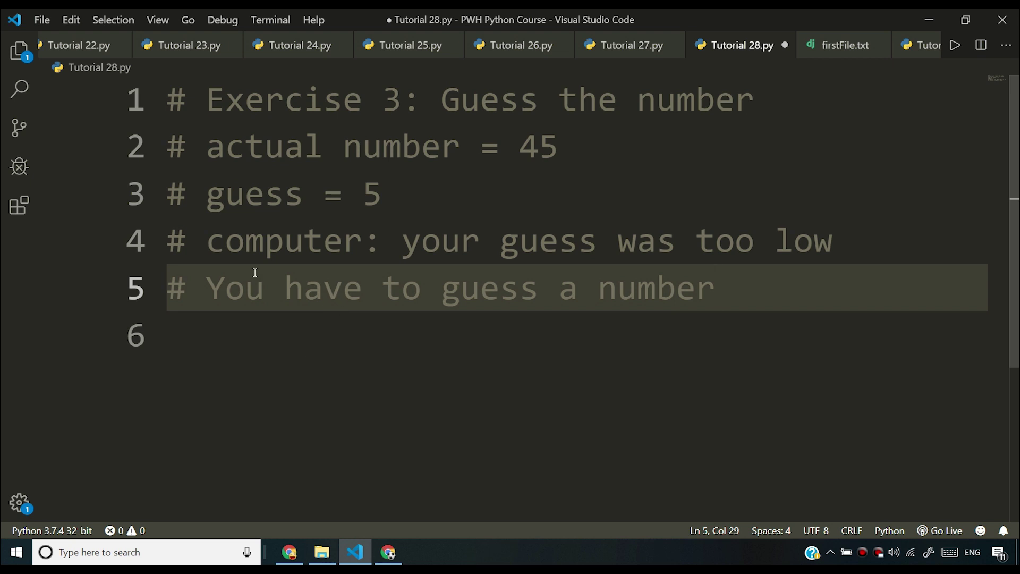
click(217, 284)
key(Left)
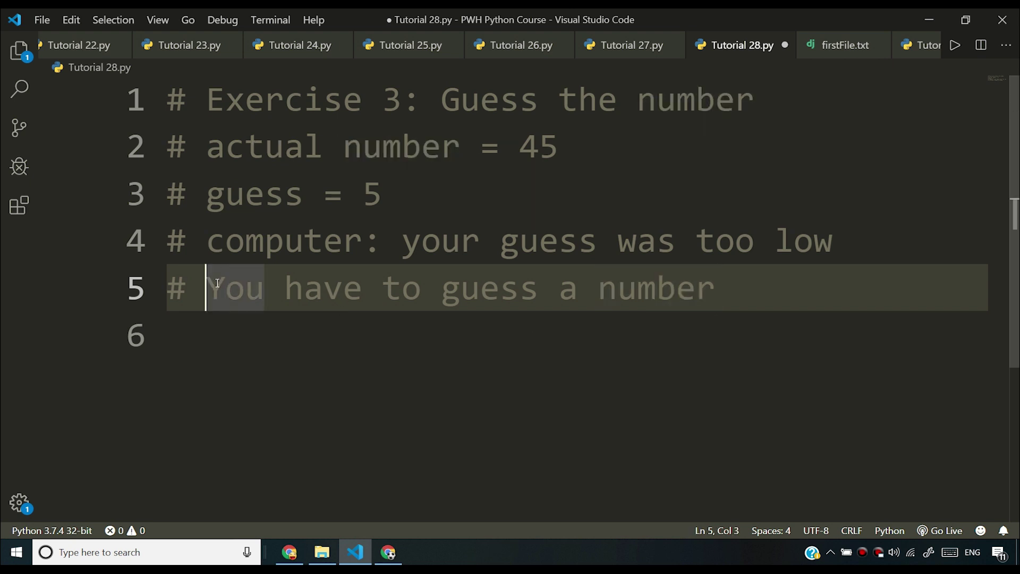
text(Sore a)
key(BackSpace)
key(BackSpace)
key(BackSpace)
key(BackSpace)
key(BackSpace)
text(tore a )
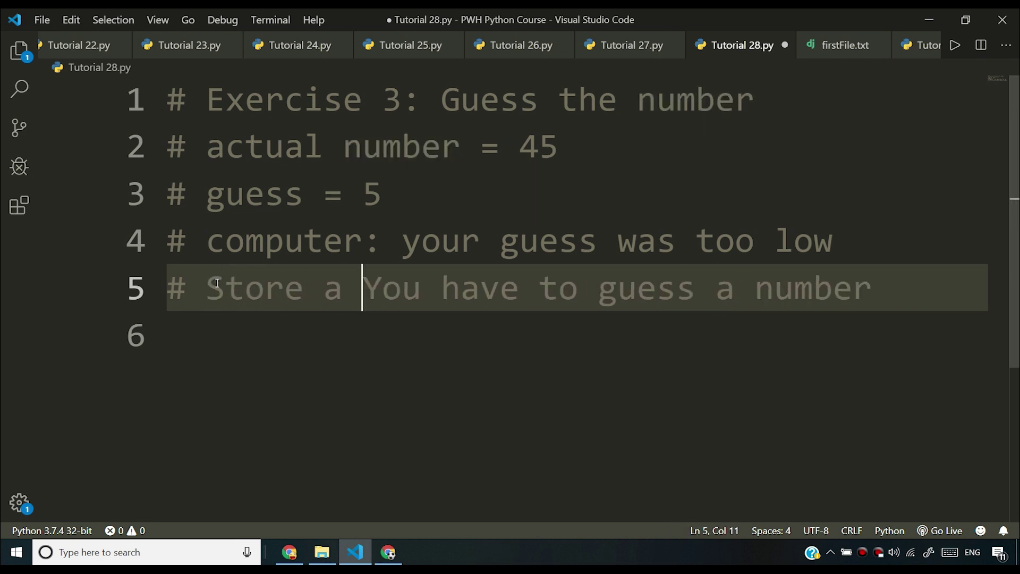
text(number i)
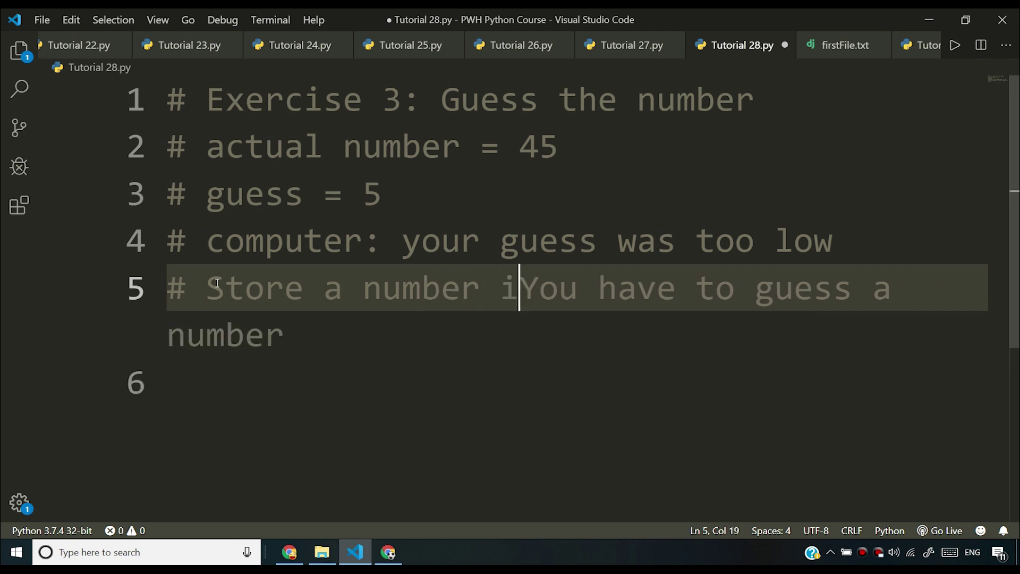
text(n a vaialb)
key(BackSpace)
key(BackSpace)
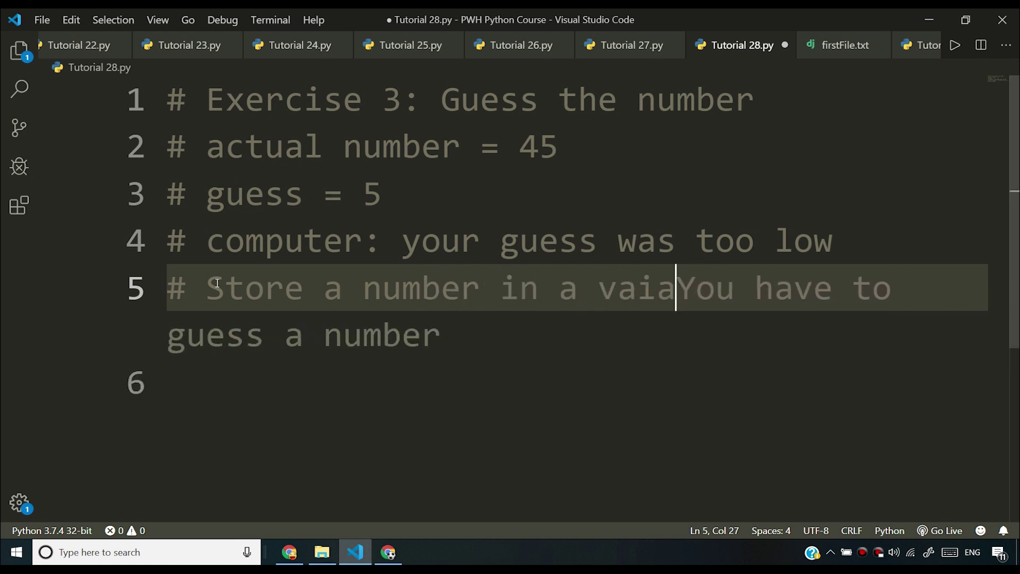
key(BackSpace)
key(BackSpace)
text(riable.)
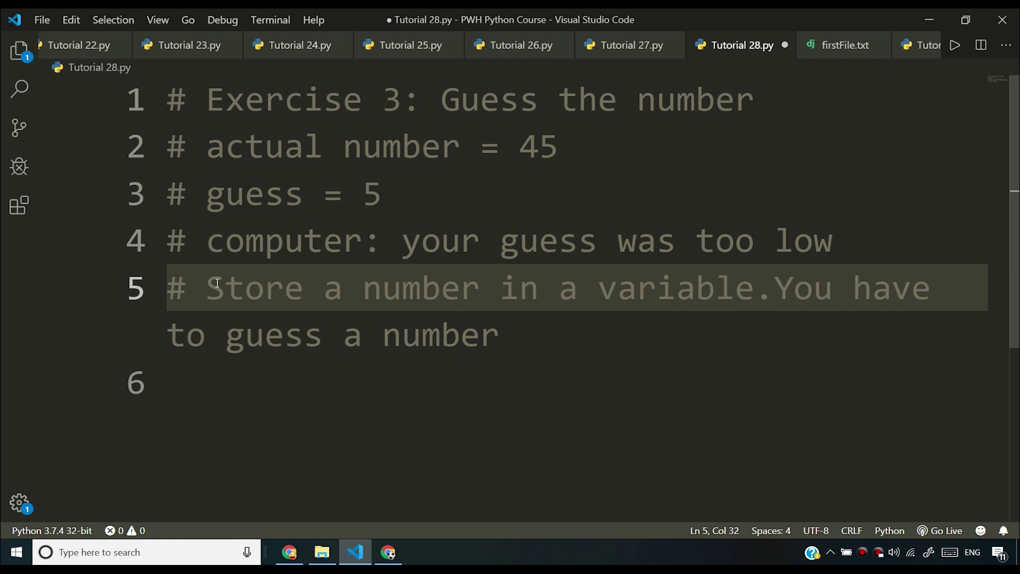
Change 'a' to 'any' and 'a number' to 'that number' in the statement
double_click(351, 336)
click(363, 288)
key(BackSpace)
text(ny)
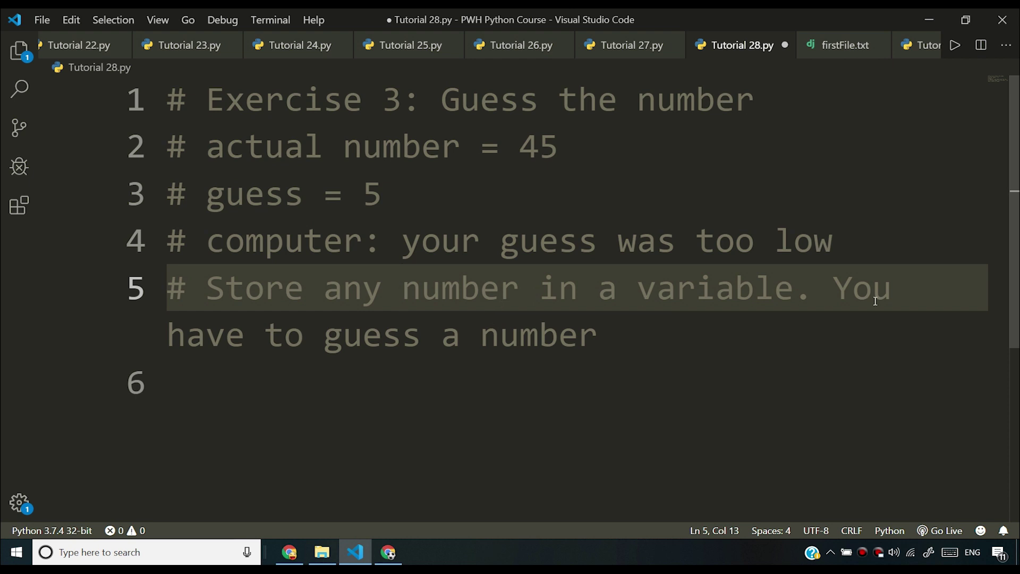
click(441, 339)
double_click(451, 339)
text(that)
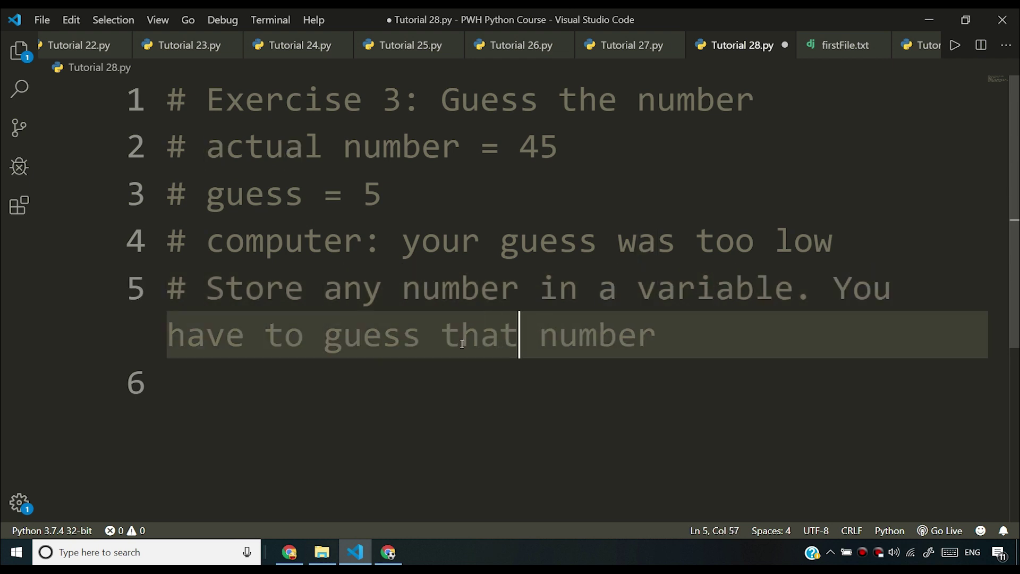
key(End)
text(. Your program should )
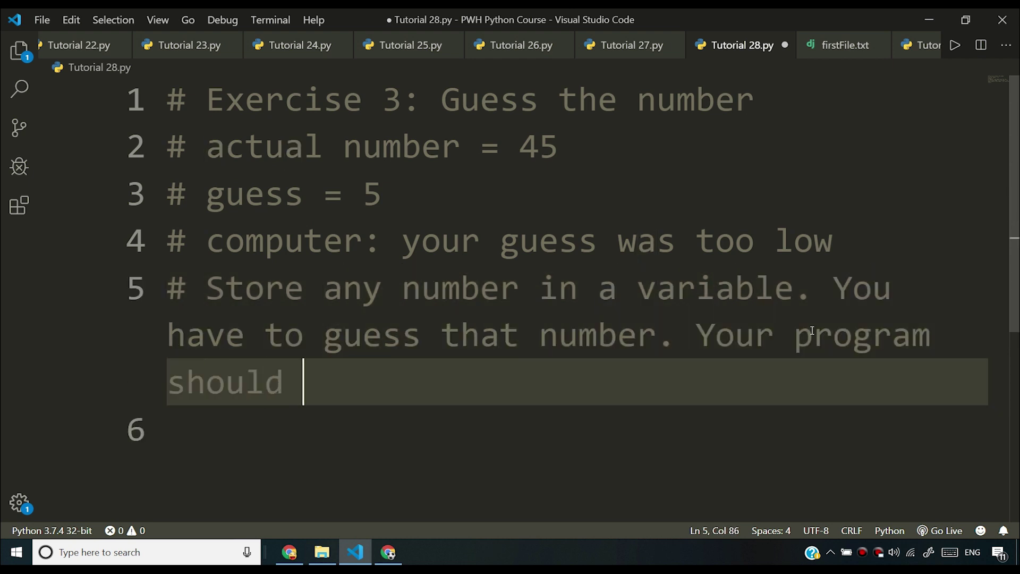
text(be able to guess t)
Finish the statement on lesser/greater hints and attempts taken, fix typos, and save
key(BackSpace)
key(BackSpace)
key(BackSpace)
key(BackSpace)
key(BackSpace)
key(BackSpace)
text(tell whether the number you guse)
key(BackSpace)
key(BackSpace)
text(esses)
key(BackSpace)
key(BackSpace)
text(d )
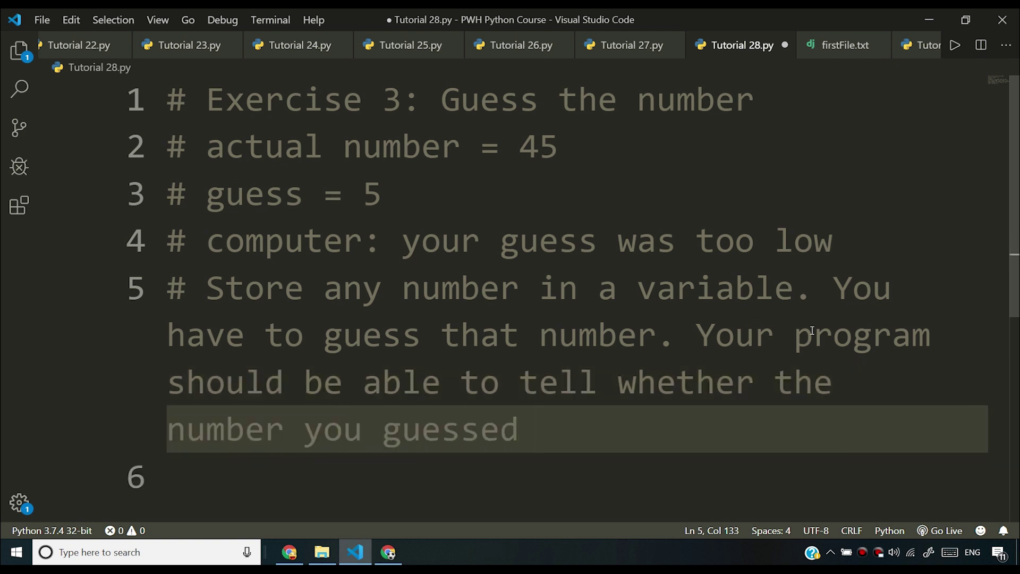
text(was lesser )
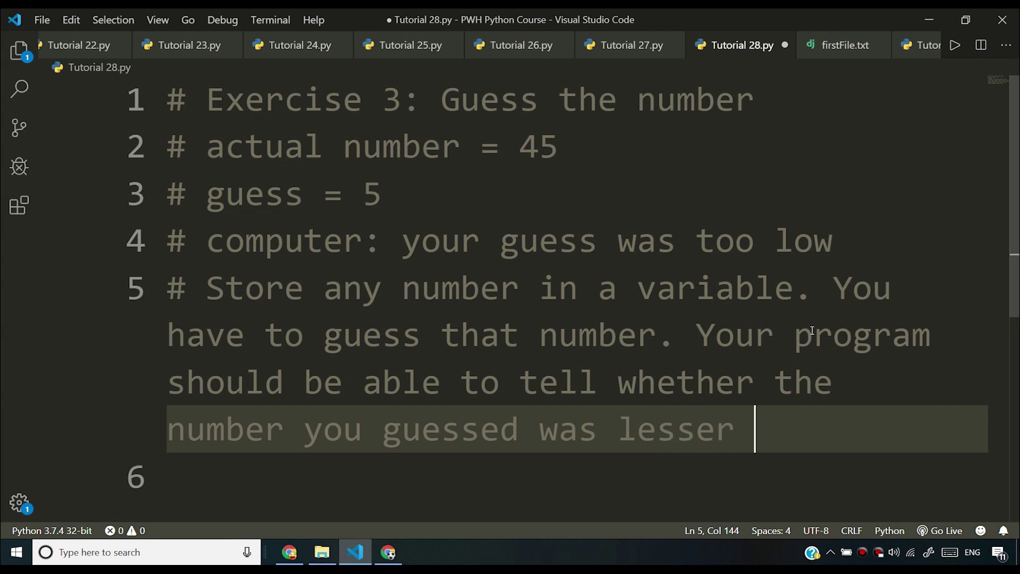
text(or greater )
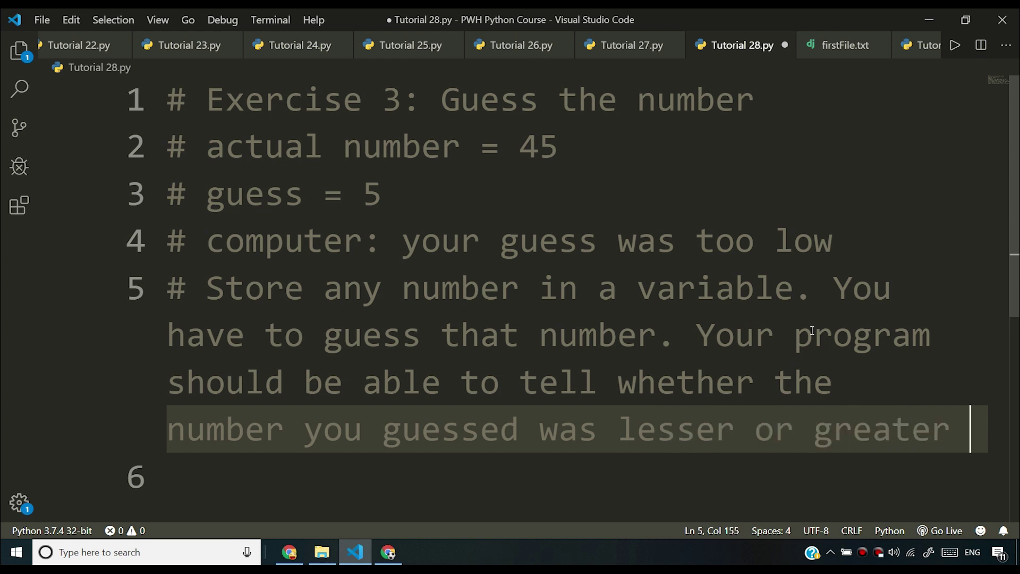
text(than then)
key(BackSpace)
key(BackSpace)
text(ac)
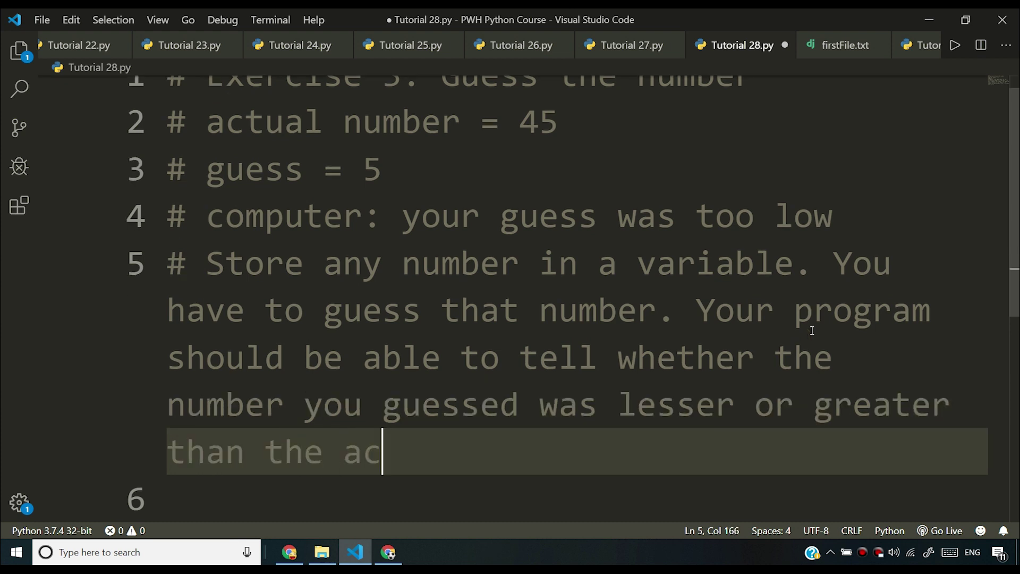
text(u)
key(BackSpace)
text(tual num)
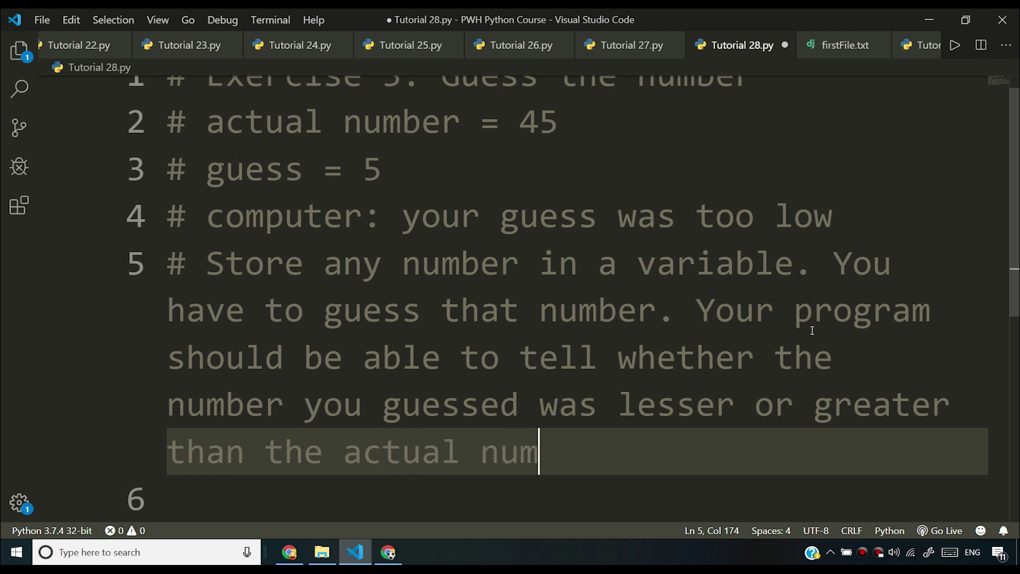
text(ber)
scroll(857, 312, down, 3)
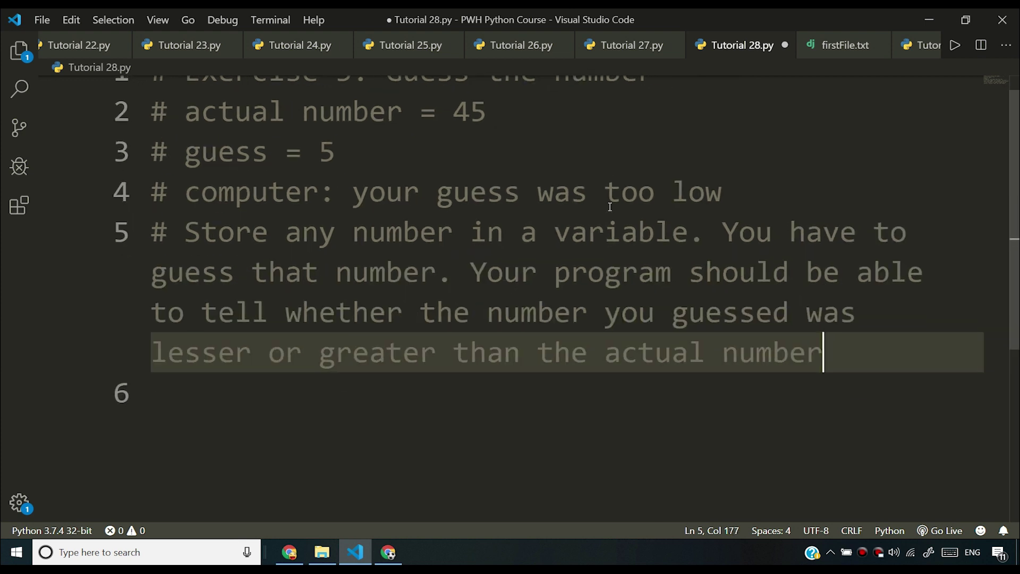
text(. You)
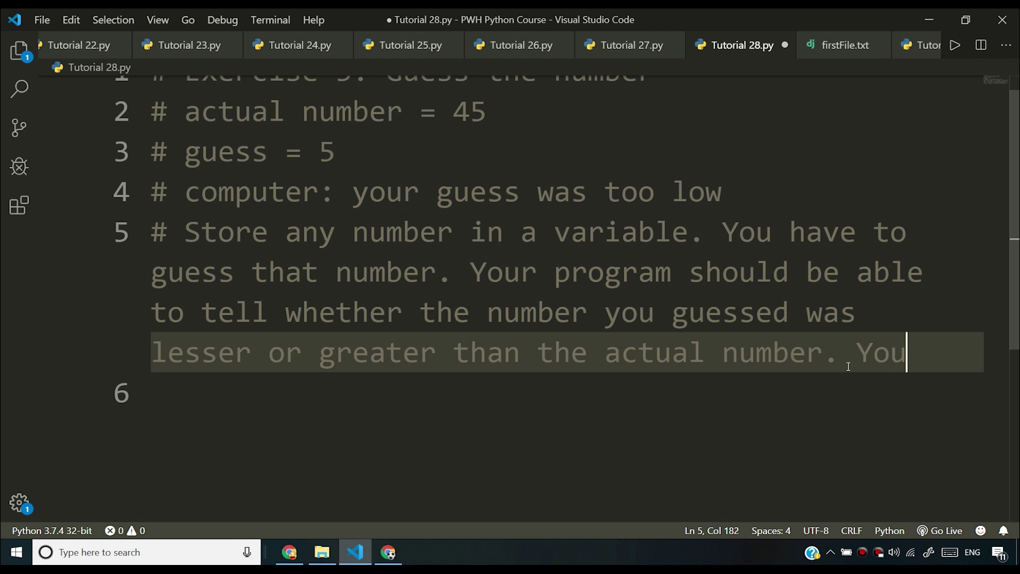
text( have to fila)
key(BackSpace)
key(BackSpace)
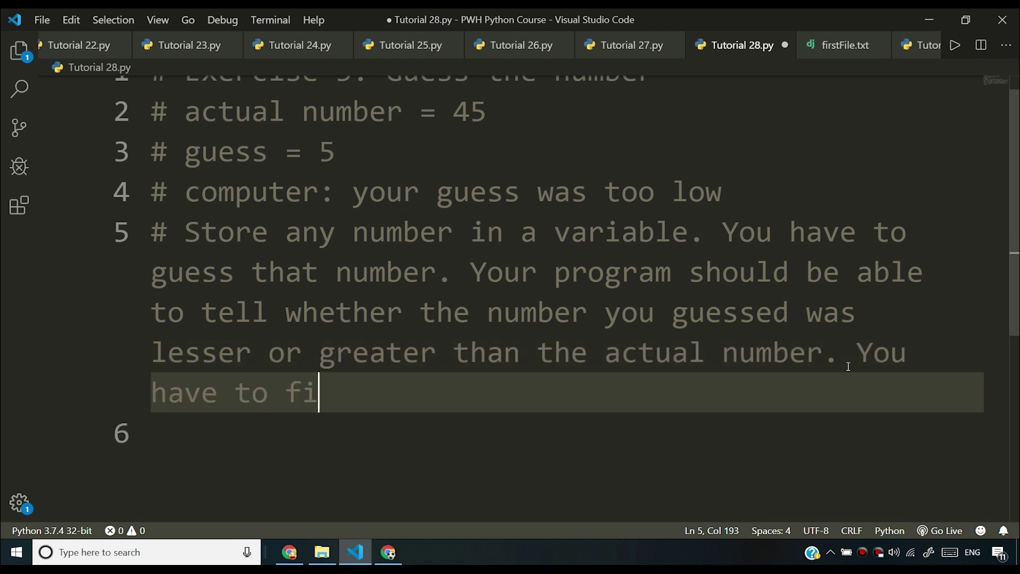
text(nallyte)
key(BackSpace)
key(BackSpace)
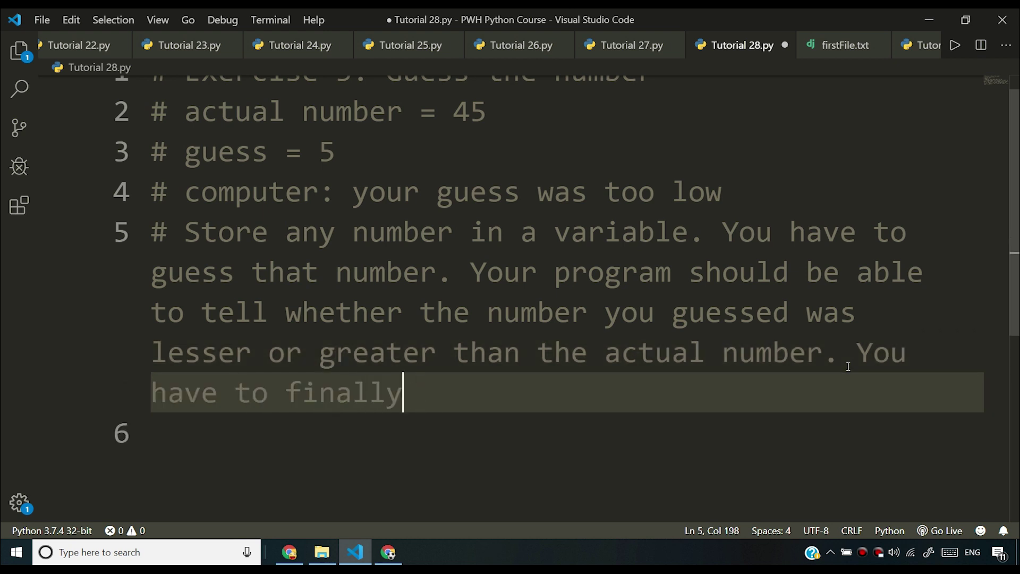
text( tell the number of )
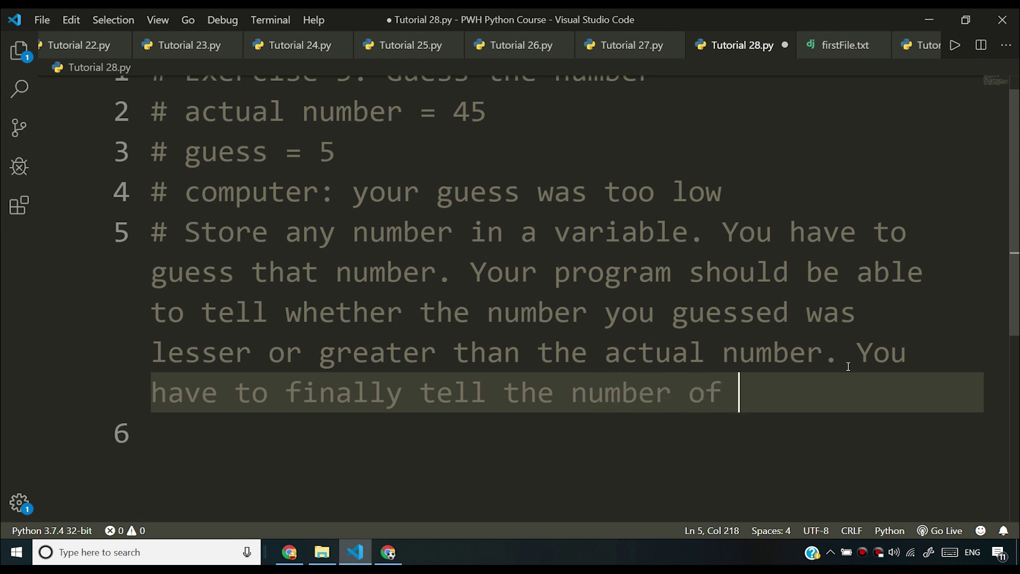
text(attempts it too)
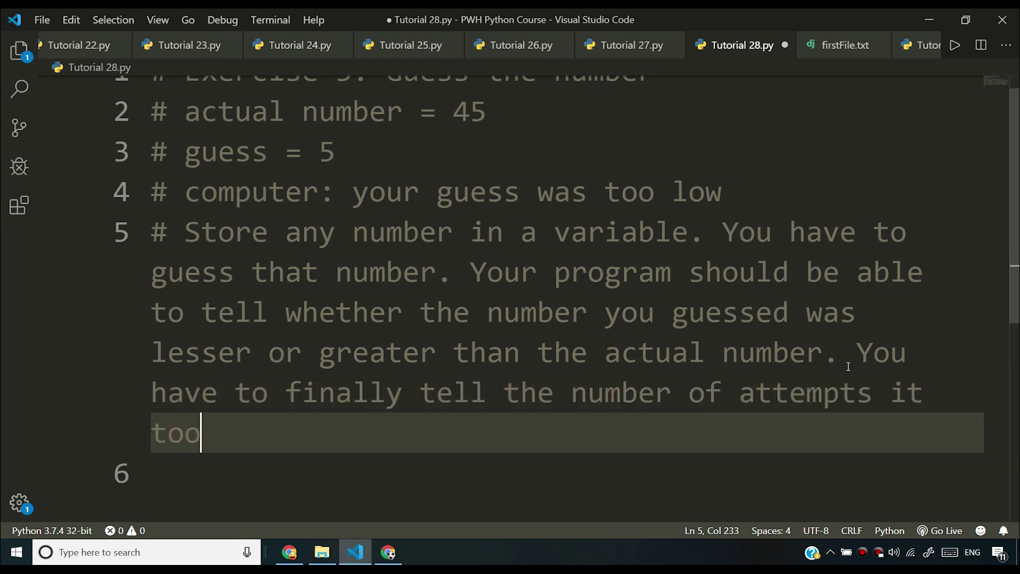
text(k the guesse)
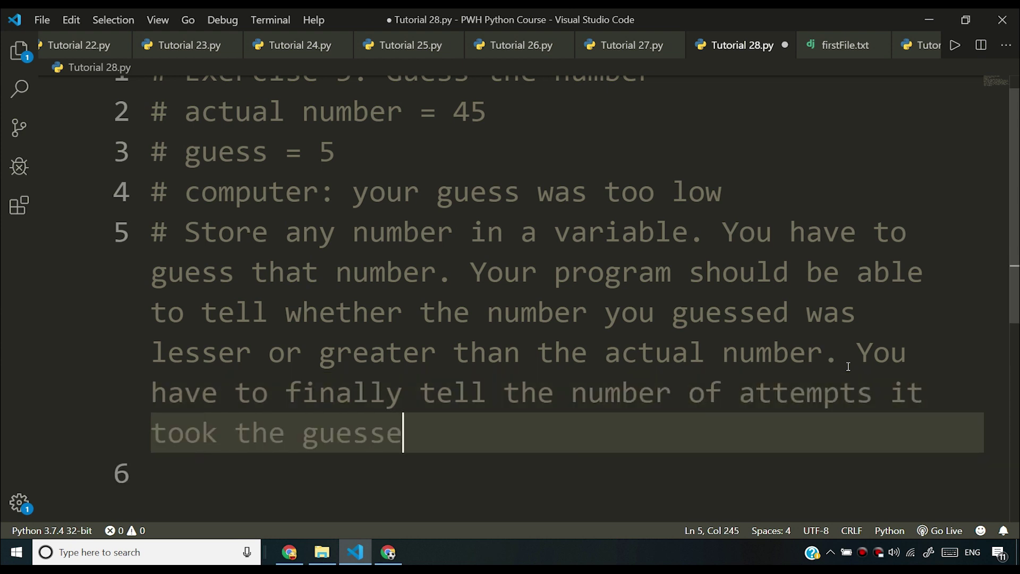
text(r to guess the number)
key(ctrl+s)
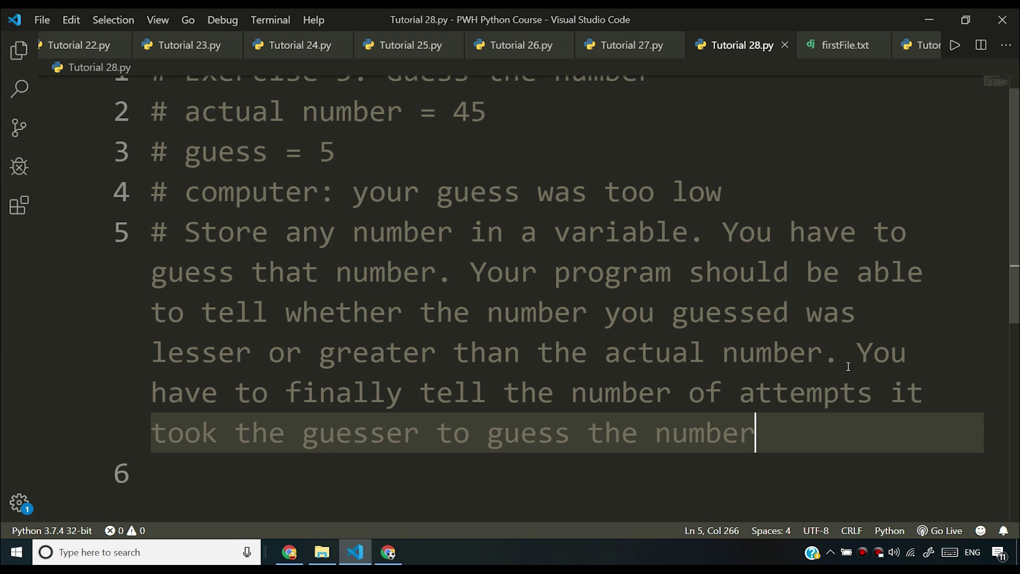
click(606, 263)
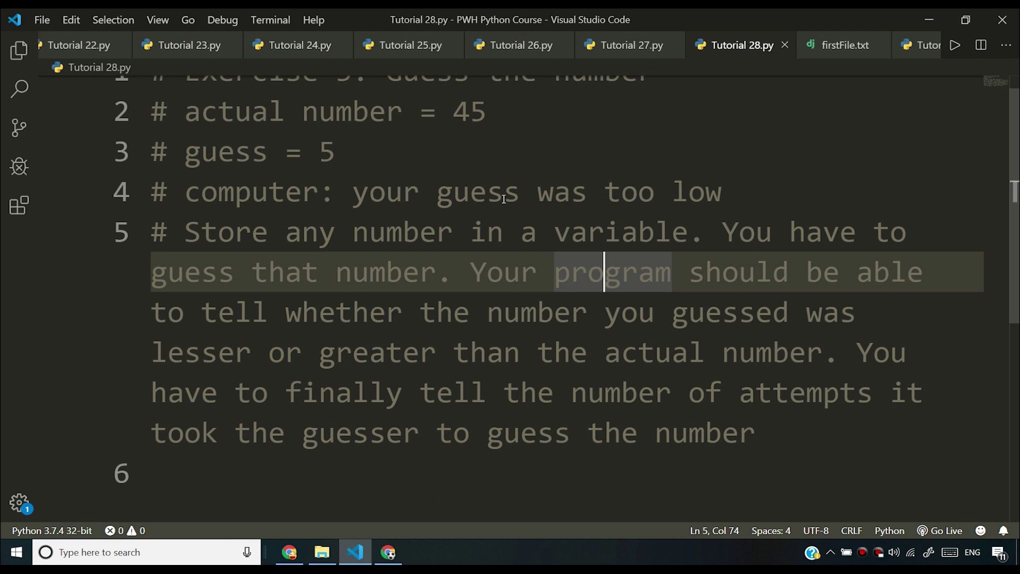
ctrl+scroll(428, 149, down, 1)
ctrl+scroll(429, 149, down, 1)
ctrl+scroll(427, 149, down, 1)
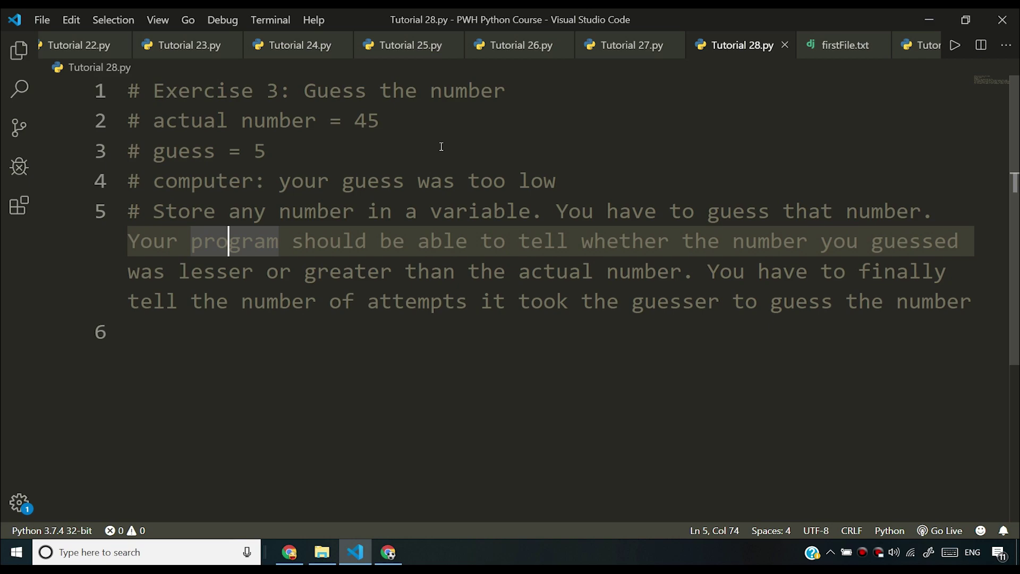
Switch to Chrome showing the Python tutorials for beginners playlist
click(388, 552)
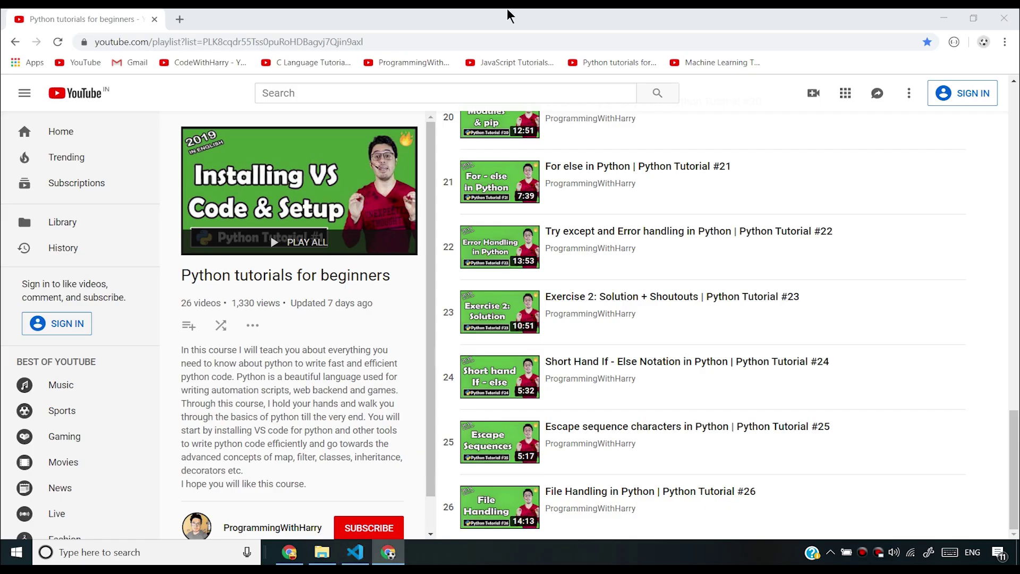
scroll(589, 239, up, 15)
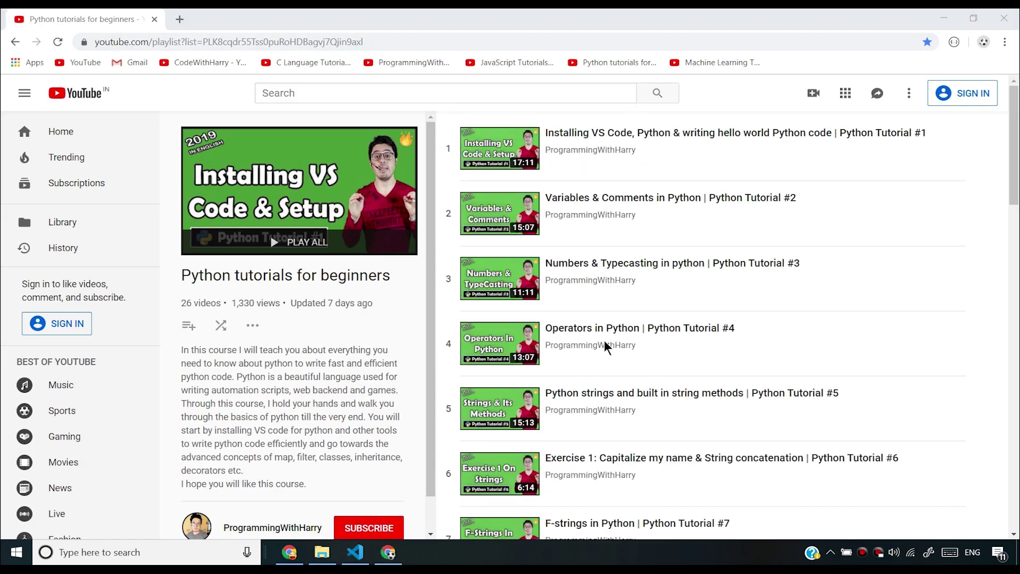